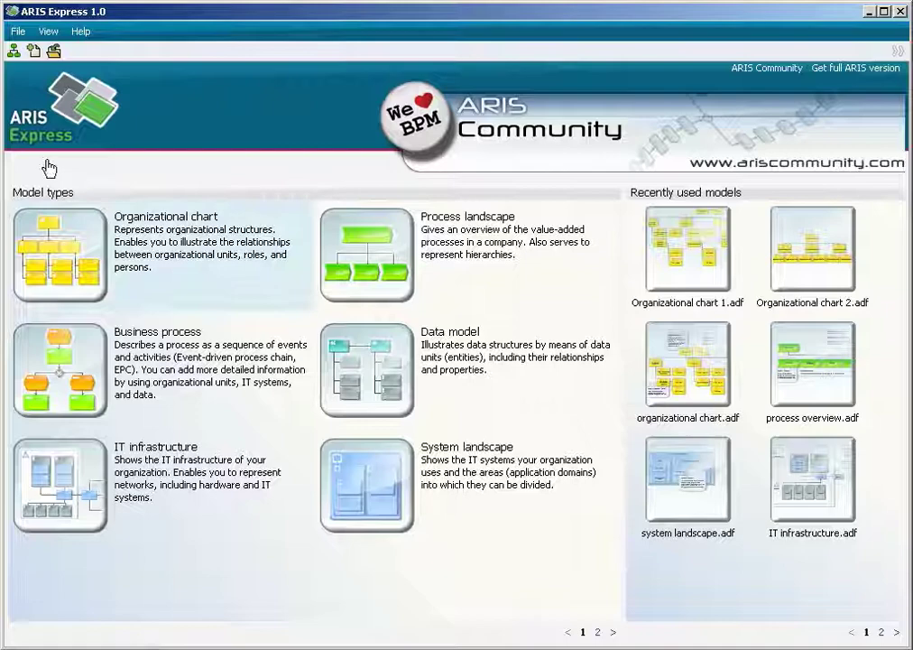
Start a new organizational chart and try a sample unit connected to a Roles and persons fragment.
{"action": "left_click", "coordinate": [62, 221]}
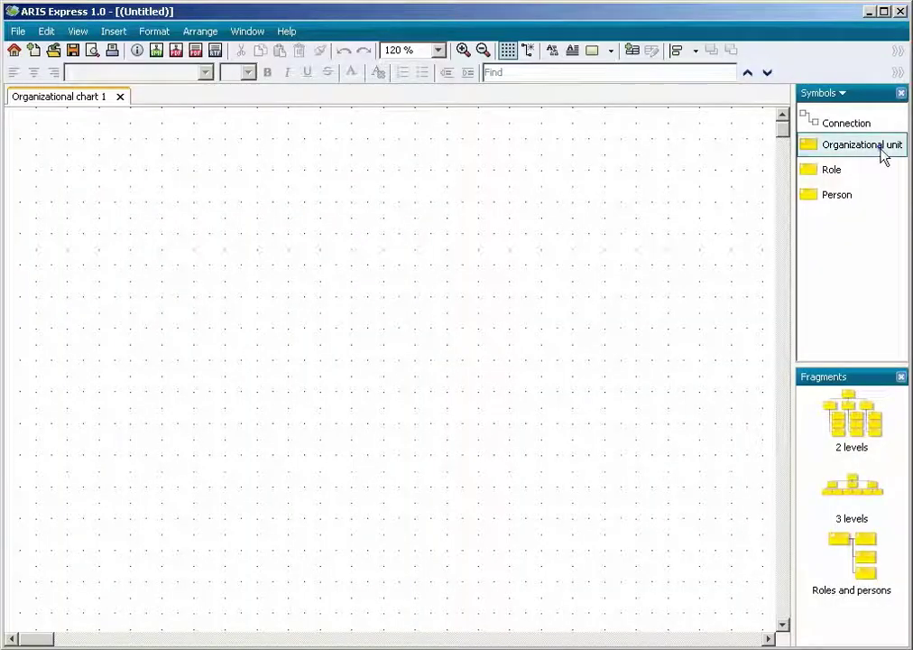
{"action": "left_click_drag", "start_coordinate": [866, 149], "coordinate": [337, 151]}
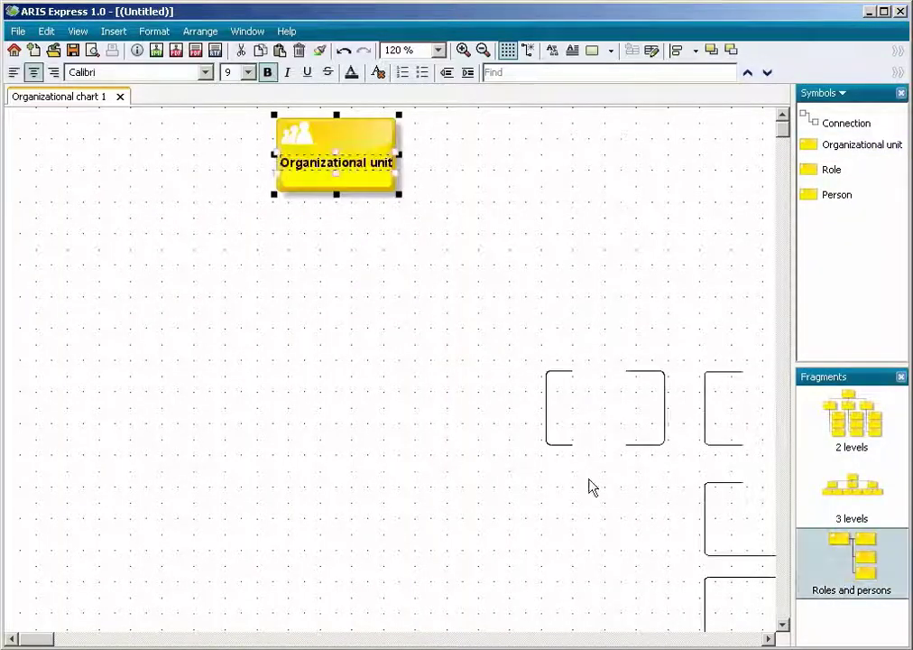
{"action": "left_click_drag", "start_coordinate": [846, 577], "coordinate": [397, 355]}
{"action": "left_click", "coordinate": [356, 151]}
{"action": "left_click_drag", "start_coordinate": [281, 206], "coordinate": [344, 253]}
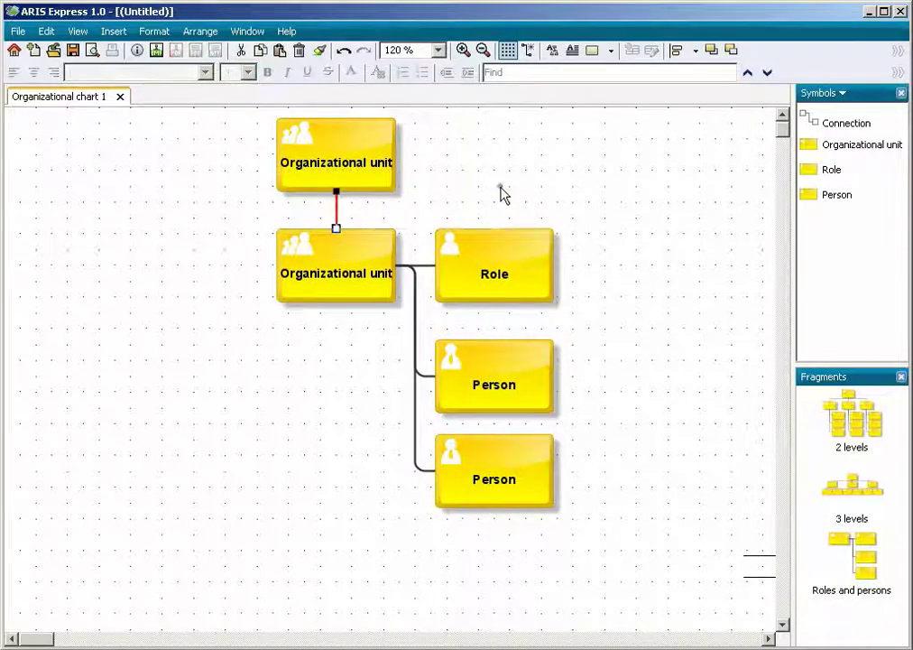
{"action": "left_click", "coordinate": [93, 110]}
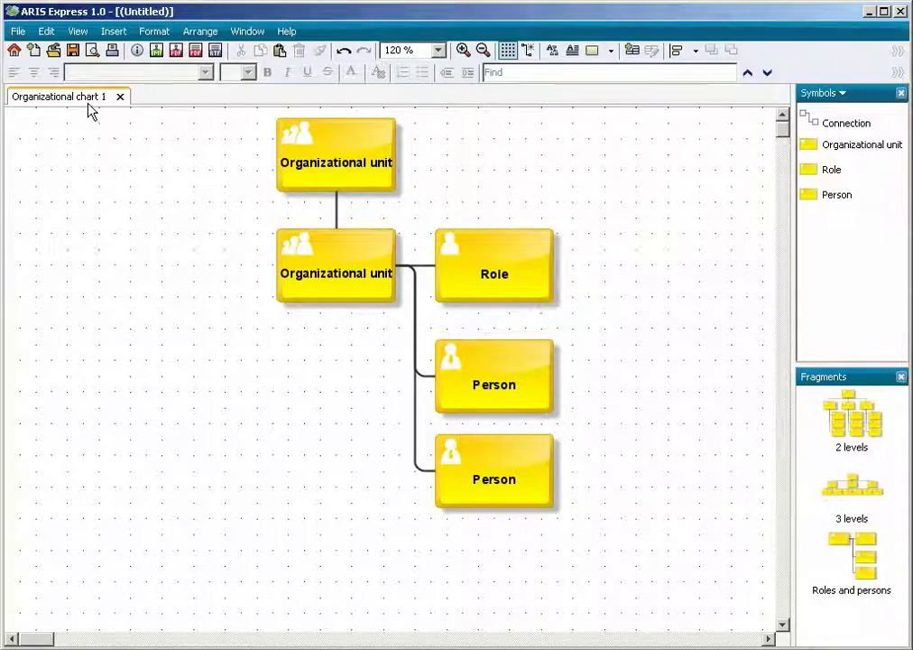
Select all the sample objects in the chart and open their shortcut menu.
{"action": "left_click_drag", "start_coordinate": [169, 119], "coordinate": [420, 439]}
{"action": "key", "text": "ctrl+a"}
{"action": "right_click", "coordinate": [533, 277]}
Delete the sample objects, select all five department names in Notepad, and return to the chart.
{"action": "left_click", "coordinate": [618, 346]}
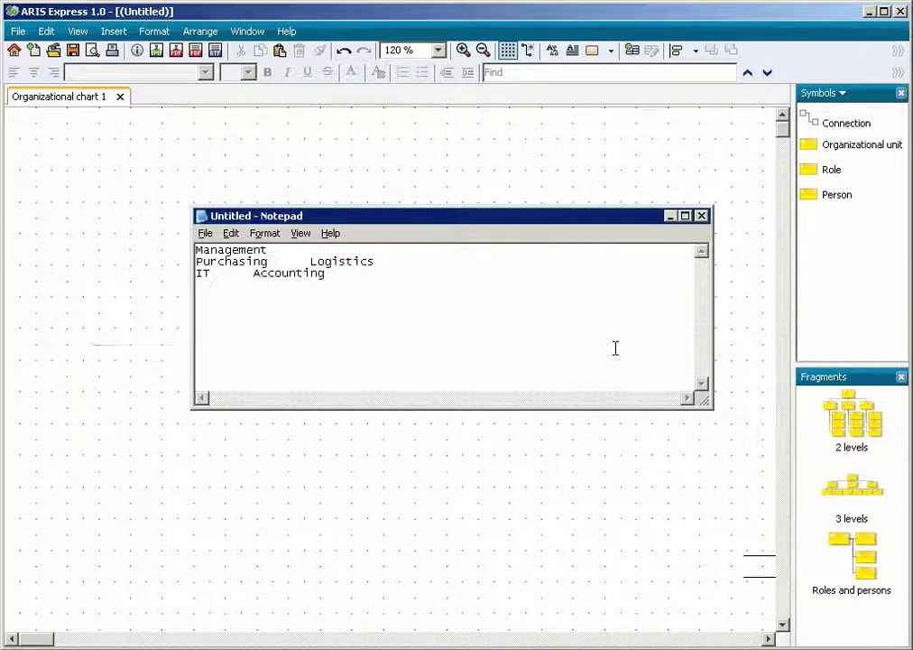
{"action": "key", "text": "ctrl+a"}
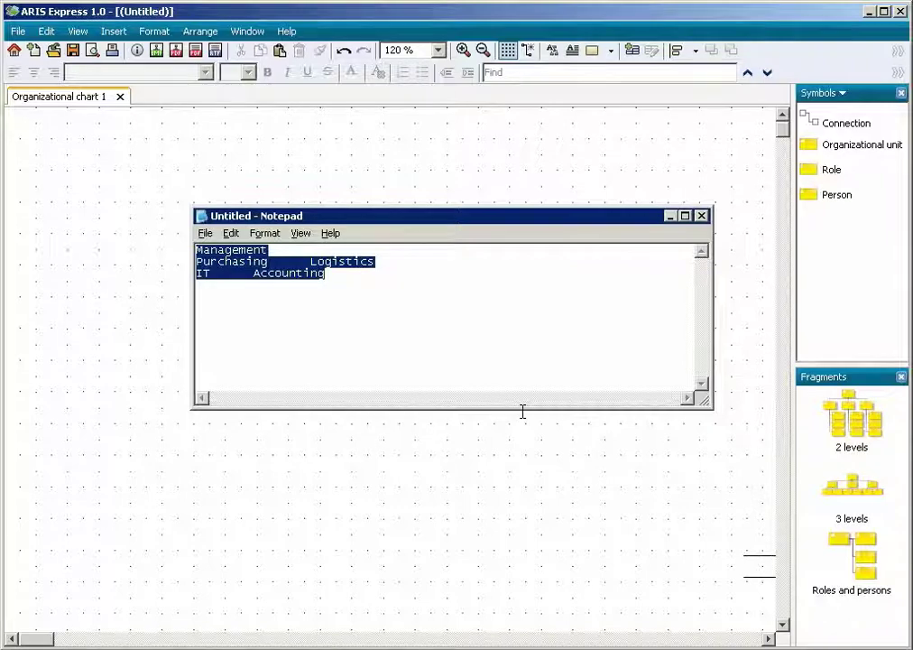
{"action": "left_click", "coordinate": [523, 455]}
Paste the copied names onto the canvas as Organizational unit objects.
{"action": "right_click", "coordinate": [276, 236]}
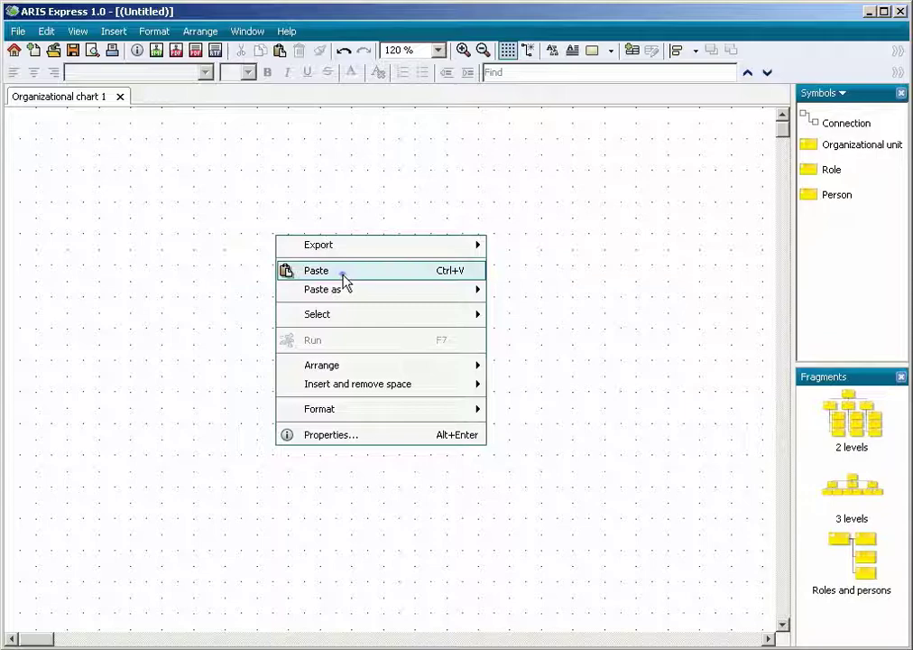
{"action": "left_click", "coordinate": [344, 271]}
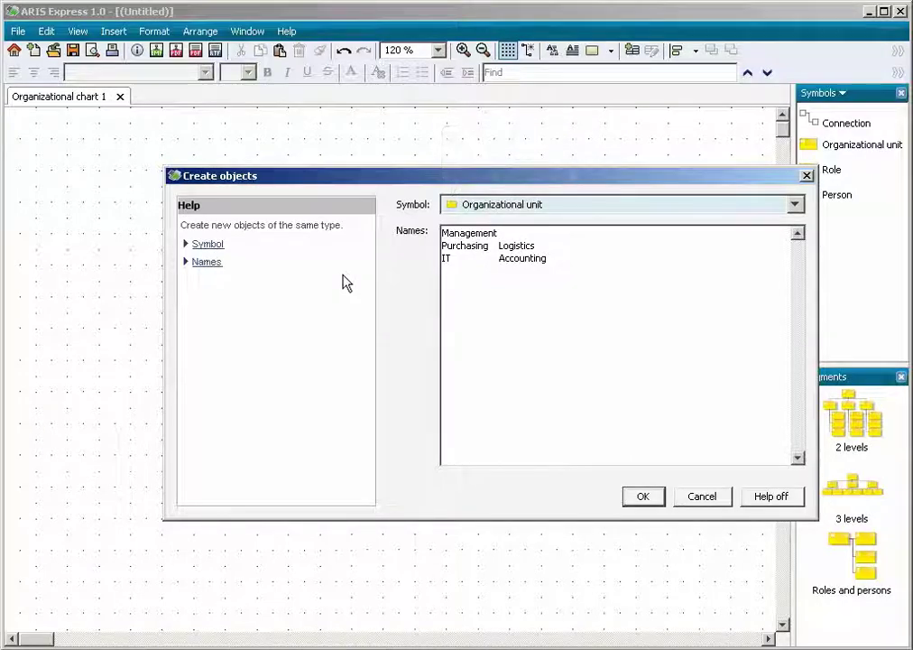
{"action": "left_click", "coordinate": [644, 497]}
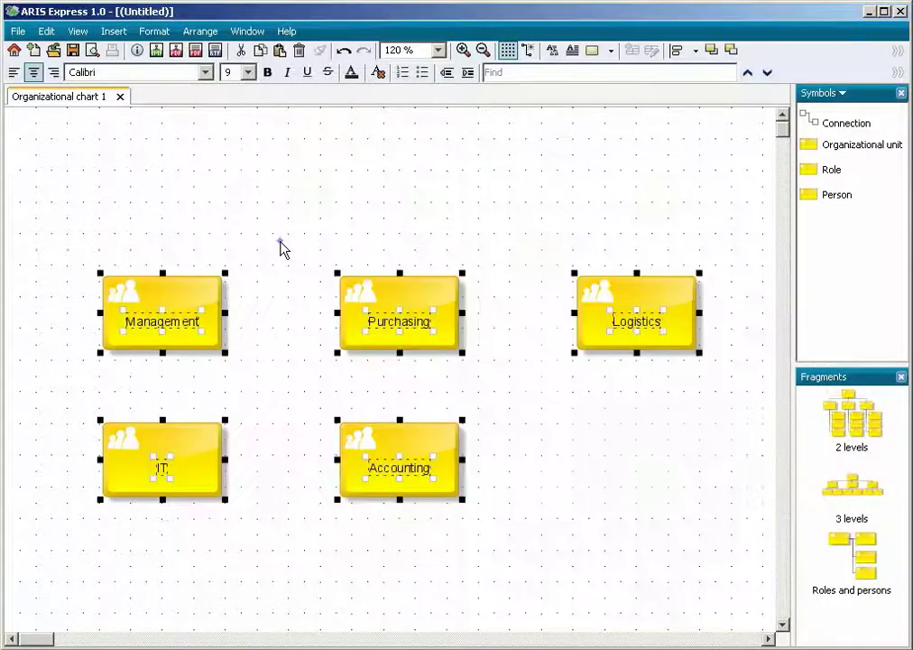
Move Management to the top centre, line the four departments up beneath it, and hide the side panels.
{"action": "left_click", "coordinate": [281, 246]}
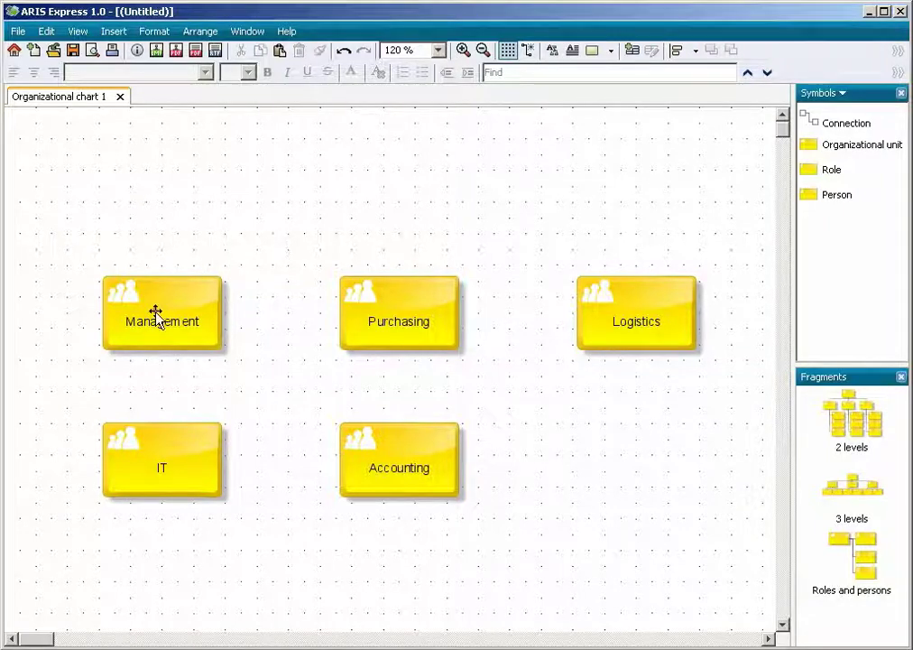
{"action": "left_click_drag", "start_coordinate": [156, 314], "coordinate": [332, 178]}
{"action": "mouse_move", "coordinate": [293, 240]}
{"action": "left_mouse_down"}
{"action": "mouse_move", "coordinate": [323, 270]}
{"action": "mouse_move", "coordinate": [712, 398]}
{"action": "left_mouse_up"}
{"action": "left_click_drag", "start_coordinate": [428, 332], "coordinate": [122, 290]}
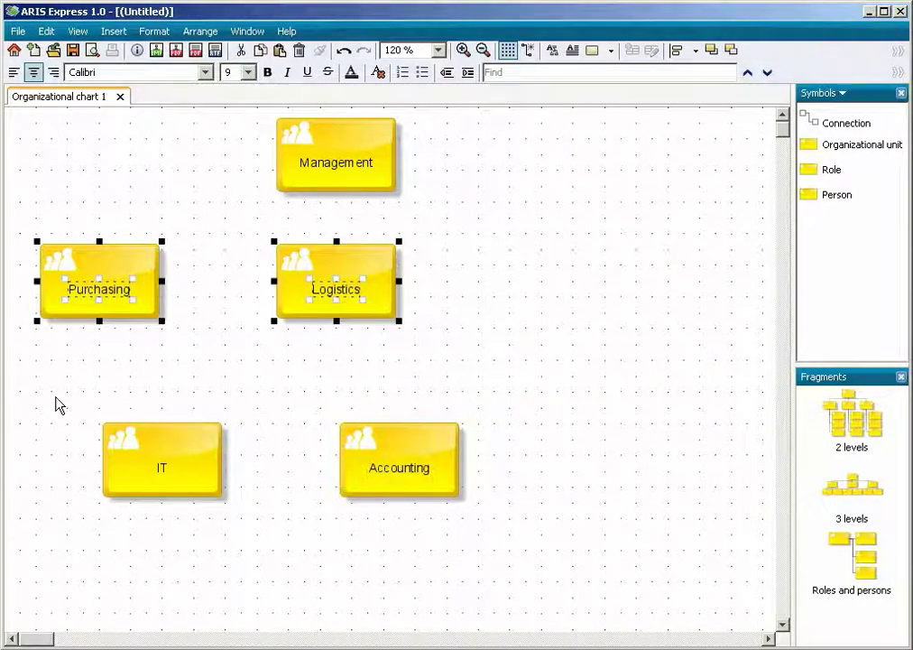
{"action": "left_click_drag", "start_coordinate": [56, 397], "coordinate": [501, 546]}
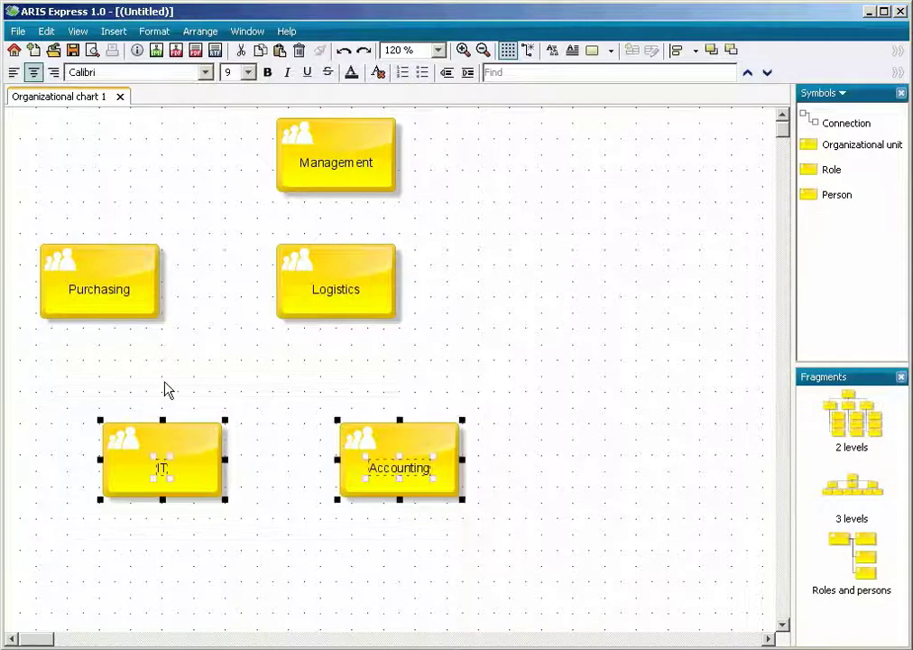
{"action": "mouse_move", "coordinate": [195, 446]}
{"action": "left_mouse_down"}
{"action": "mouse_move", "coordinate": [593, 317]}
{"action": "mouse_move", "coordinate": [601, 261]}
{"action": "left_mouse_up"}
{"action": "left_click", "coordinate": [636, 124]}
{"action": "left_click", "coordinate": [899, 94]}
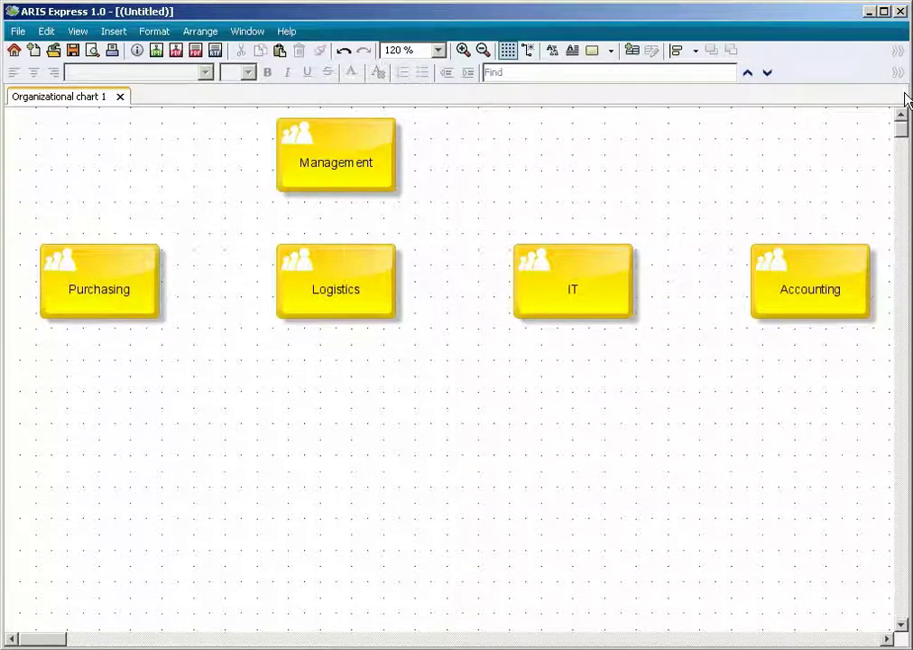
Create eight Role objects from the pasted head and employee names via Insert > Object.
{"action": "left_click", "coordinate": [120, 32]}
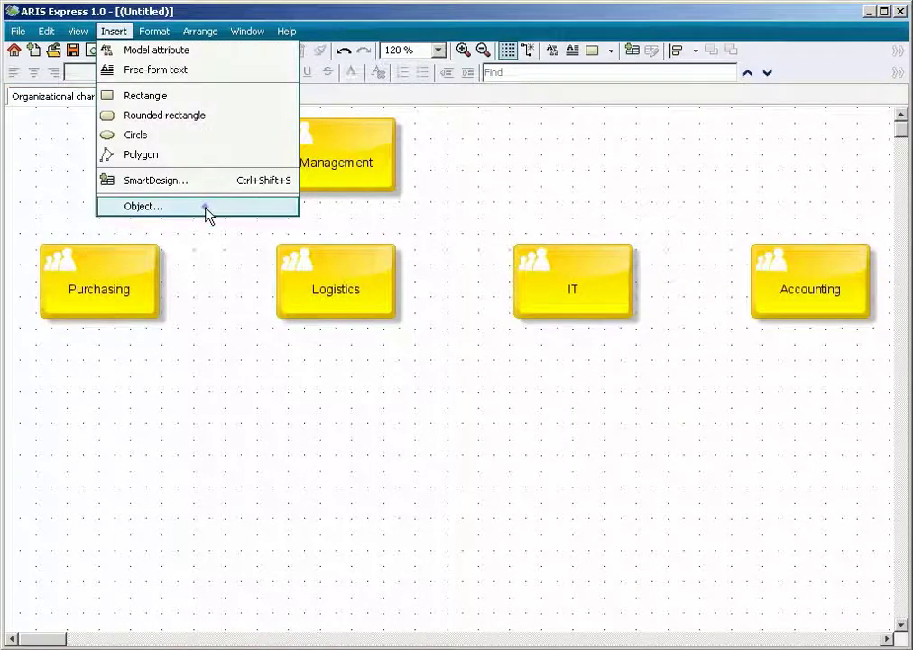
{"action": "left_click", "coordinate": [206, 206]}
{"action": "left_click", "coordinate": [795, 207]}
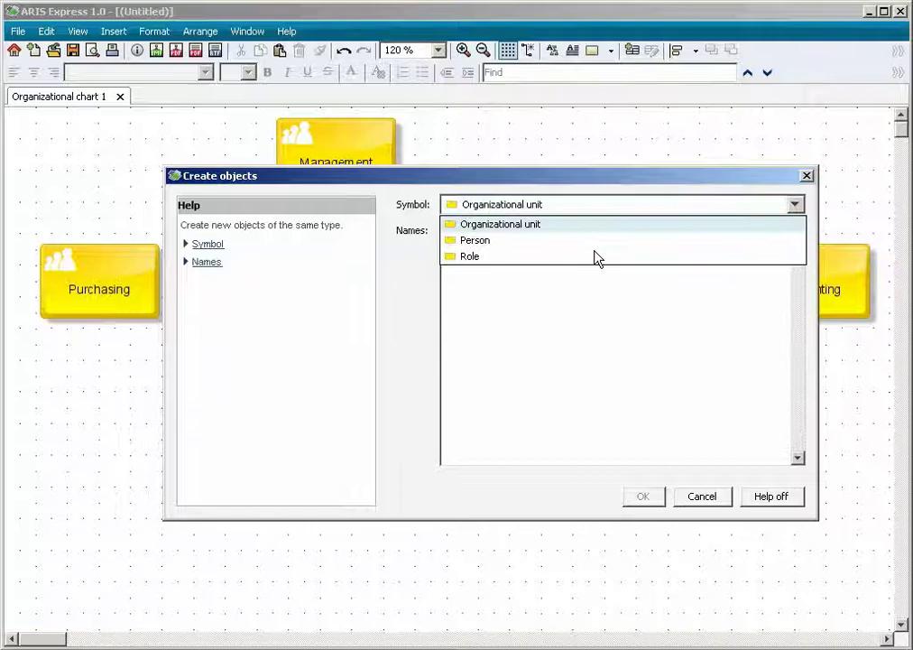
{"action": "left_click", "coordinate": [595, 261]}
{"action": "type", "text": "Head of purchasing Head of logistics Head of IT Head of accounting Purchasing employee Logistics employee IT employee Accounting employee"}
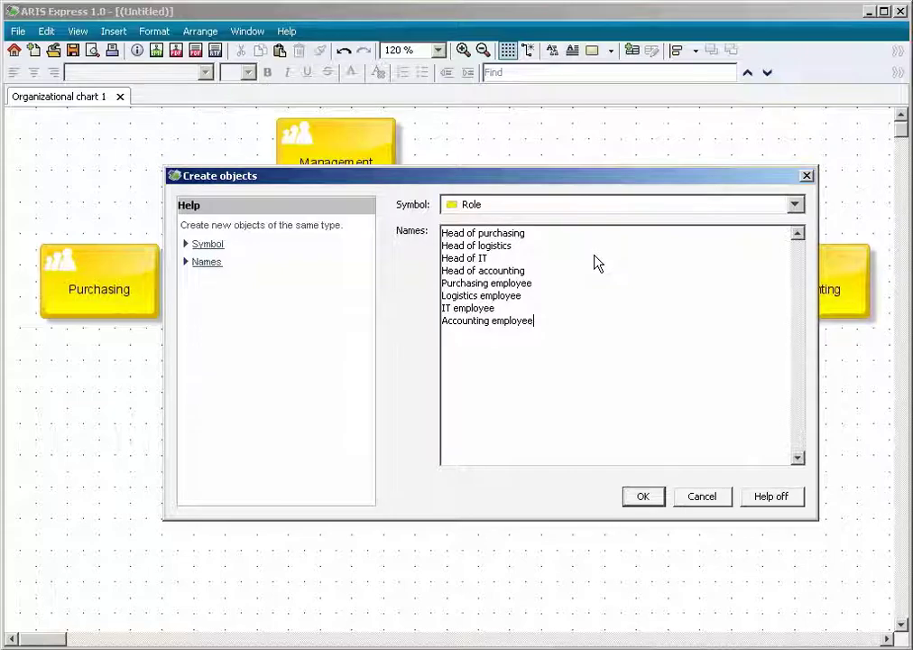
{"action": "left_click", "coordinate": [643, 497]}
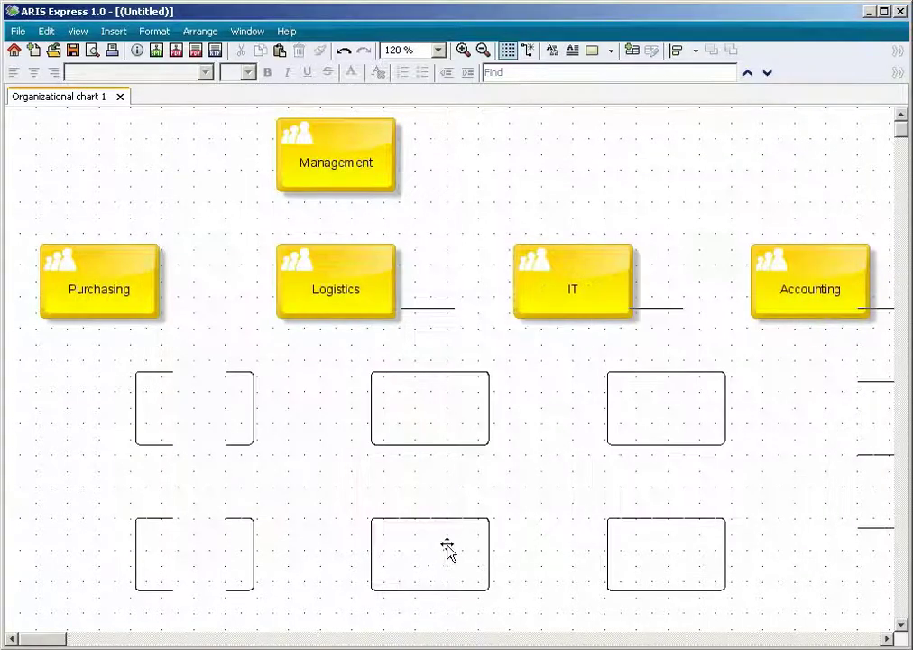
Zoom the chart to fit and move Head of accounting beneath Accounting.
{"action": "left_click", "coordinate": [696, 270]}
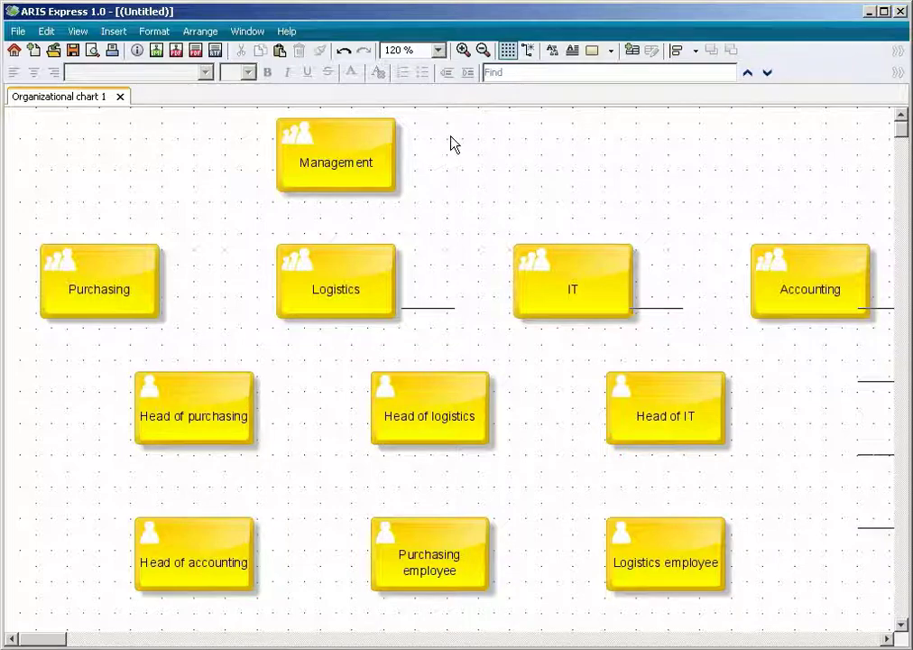
{"action": "left_click", "coordinate": [438, 50]}
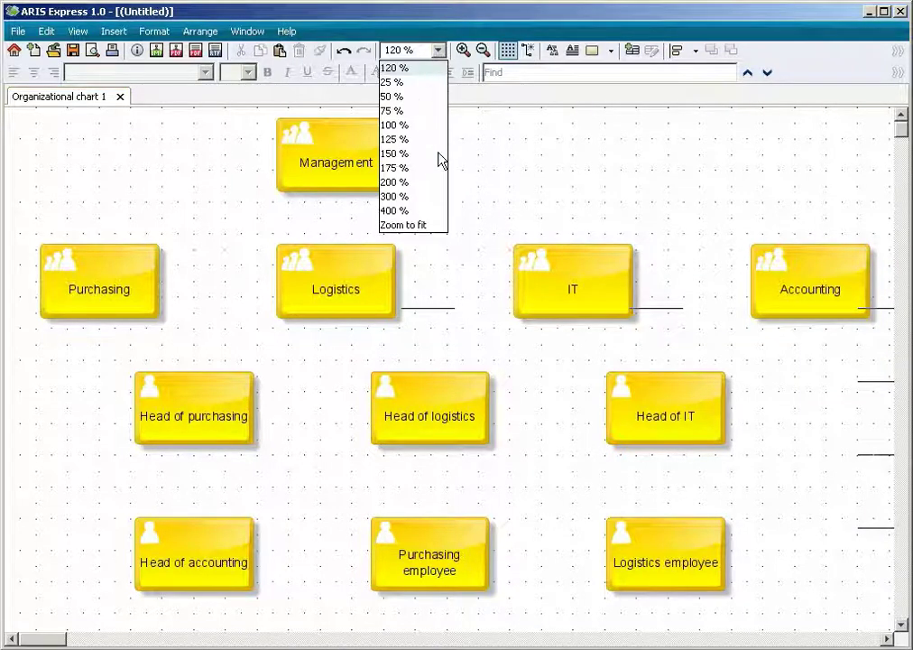
{"action": "left_click", "coordinate": [439, 227]}
{"action": "mouse_move", "coordinate": [147, 457]}
{"action": "left_mouse_down"}
{"action": "mouse_move", "coordinate": [690, 345]}
{"action": "mouse_move", "coordinate": [692, 328]}
{"action": "left_mouse_up"}
Place the Purchasing, Logistics, Accounting and IT employee roles under their department heads.
{"action": "left_click", "coordinate": [326, 455]}
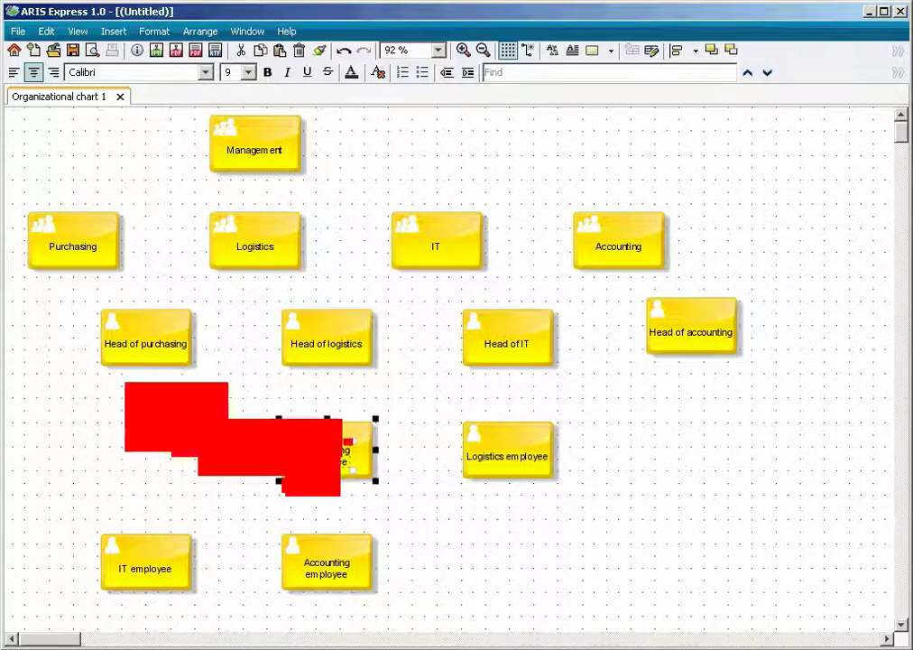
{"action": "left_click_drag", "start_coordinate": [326, 456], "coordinate": [145, 415]}
{"action": "left_click", "coordinate": [503, 446]}
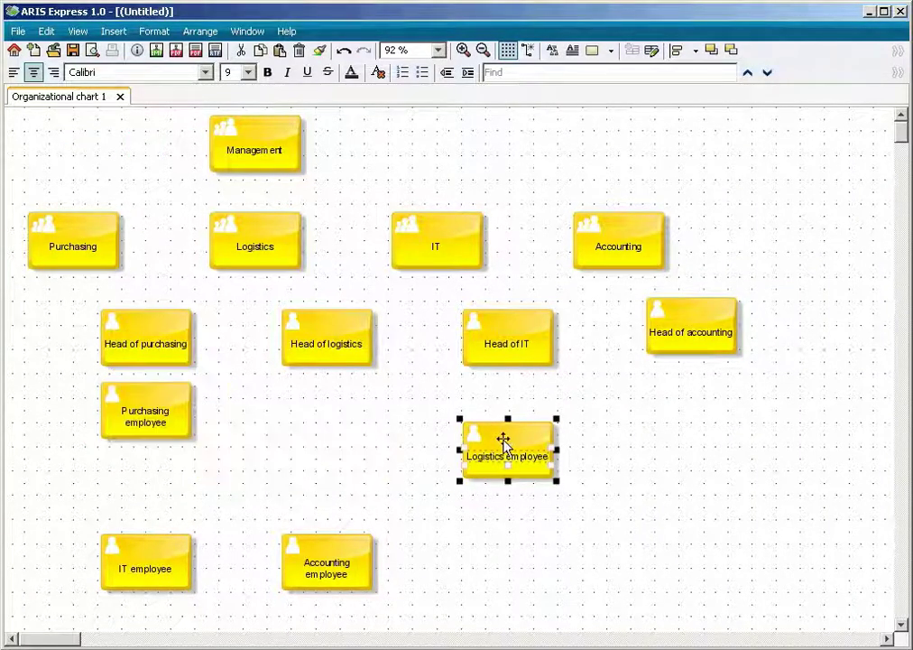
{"action": "left_click_drag", "start_coordinate": [502, 440], "coordinate": [323, 403]}
{"action": "left_click", "coordinate": [339, 579]}
{"action": "left_click_drag", "start_coordinate": [339, 580], "coordinate": [703, 428]}
{"action": "left_click", "coordinate": [110, 579]}
{"action": "left_click_drag", "start_coordinate": [123, 576], "coordinate": [488, 448]}
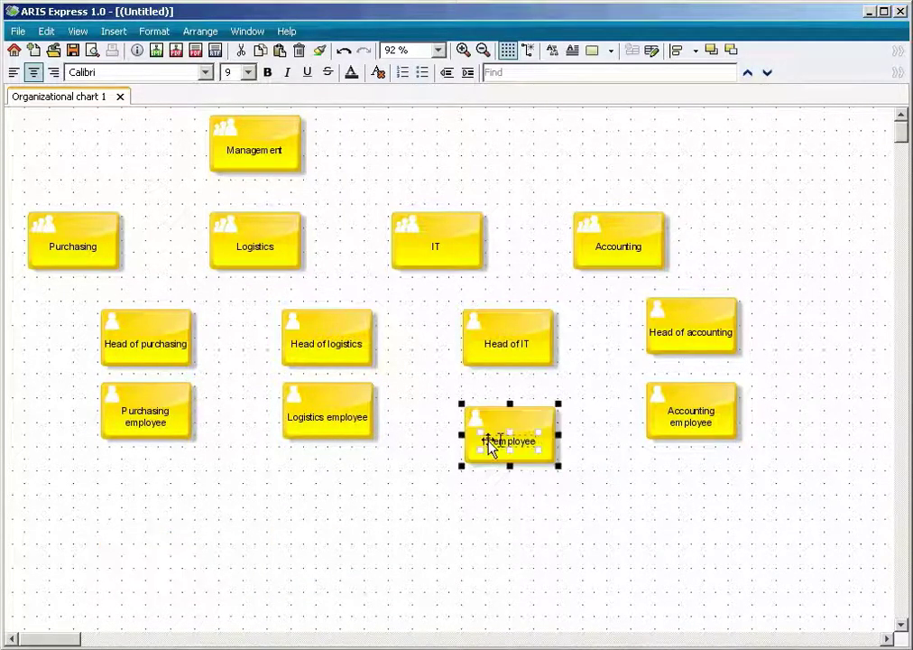
{"action": "left_click", "coordinate": [255, 136]}
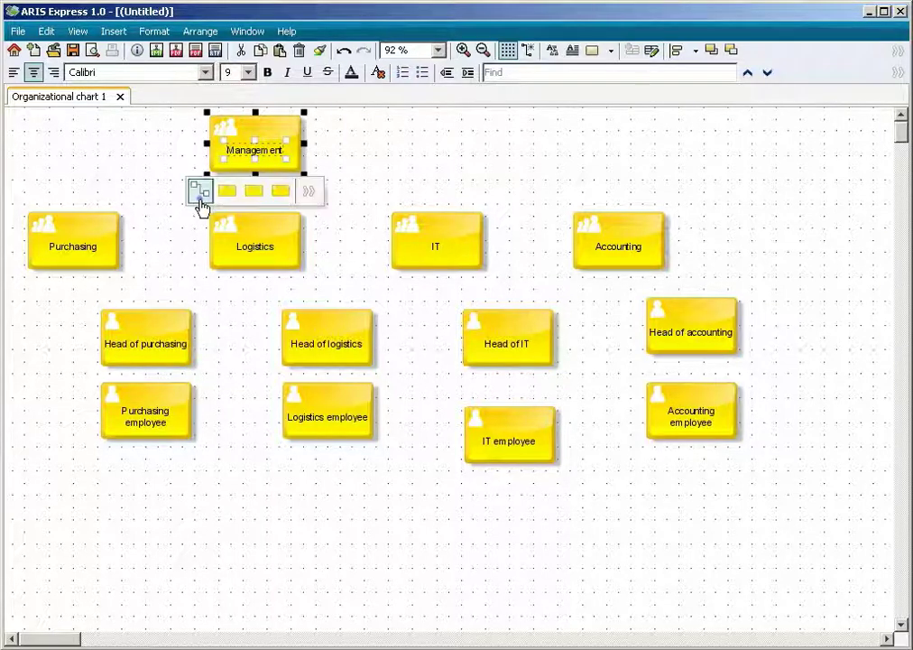
Connect Management to Purchasing, Logistics, IT and Accounting.
{"action": "left_click_drag", "start_coordinate": [200, 205], "coordinate": [76, 217]}
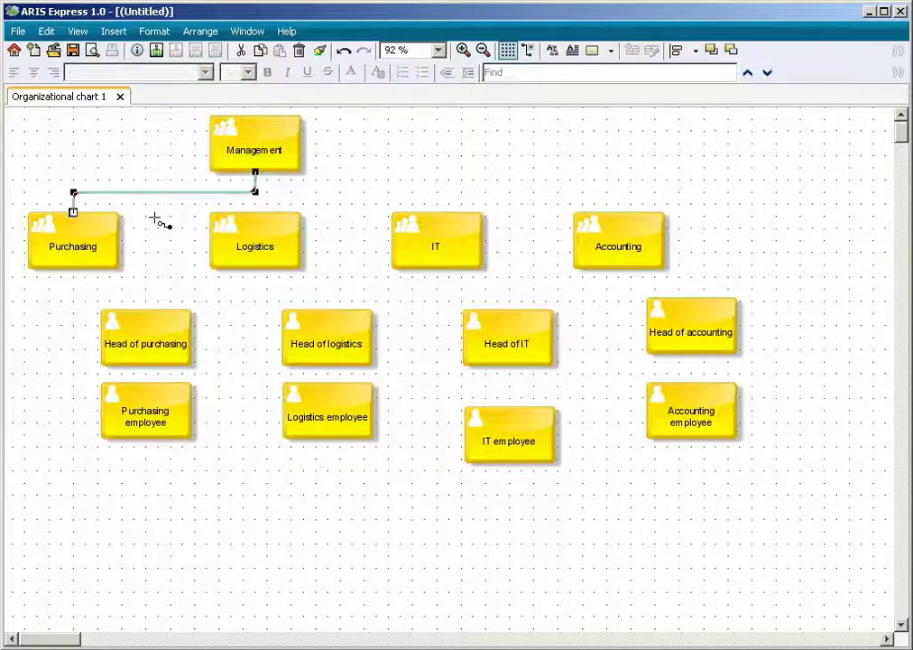
{"action": "left_click_drag", "start_coordinate": [155, 219], "coordinate": [255, 214]}
{"action": "left_click_drag", "start_coordinate": [357, 224], "coordinate": [437, 214]}
{"action": "left_click_drag", "start_coordinate": [540, 214], "coordinate": [619, 212]}
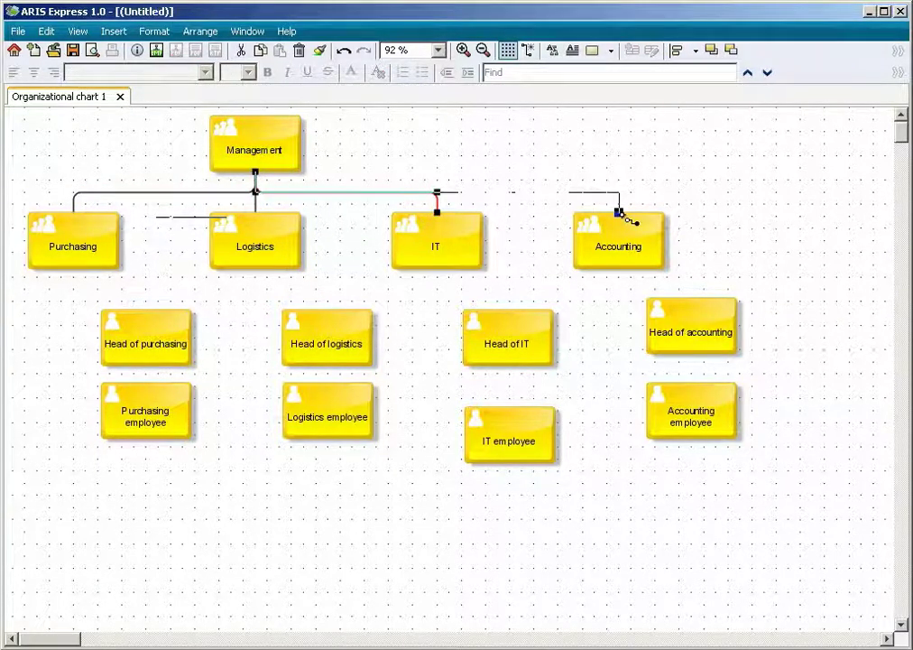
{"action": "left_click", "coordinate": [724, 236]}
Connect Purchasing and Logistics each to their head and employee roles.
{"action": "left_click", "coordinate": [71, 232]}
{"action": "left_click_drag", "start_coordinate": [147, 239], "coordinate": [102, 336]}
{"action": "left_click_drag", "start_coordinate": [74, 268], "coordinate": [110, 415]}
{"action": "left_click", "coordinate": [86, 434]}
{"action": "left_click", "coordinate": [254, 237]}
{"action": "left_click_drag", "start_coordinate": [250, 290], "coordinate": [289, 416]}
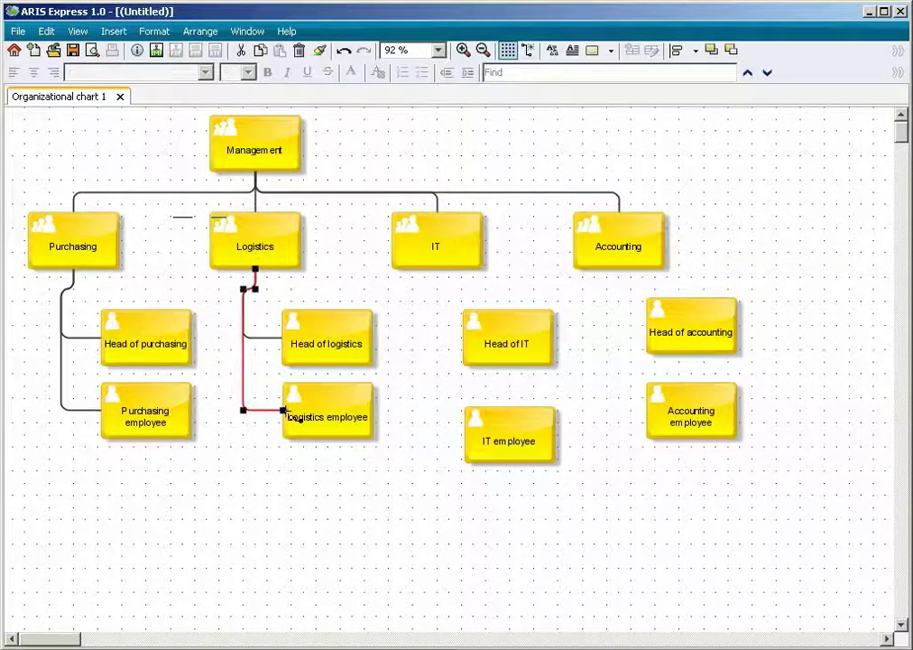
{"action": "left_click", "coordinate": [439, 312]}
Connect IT and Accounting each to their head and employee roles.
{"action": "left_click", "coordinate": [448, 238]}
{"action": "left_click_drag", "start_coordinate": [384, 287], "coordinate": [470, 441]}
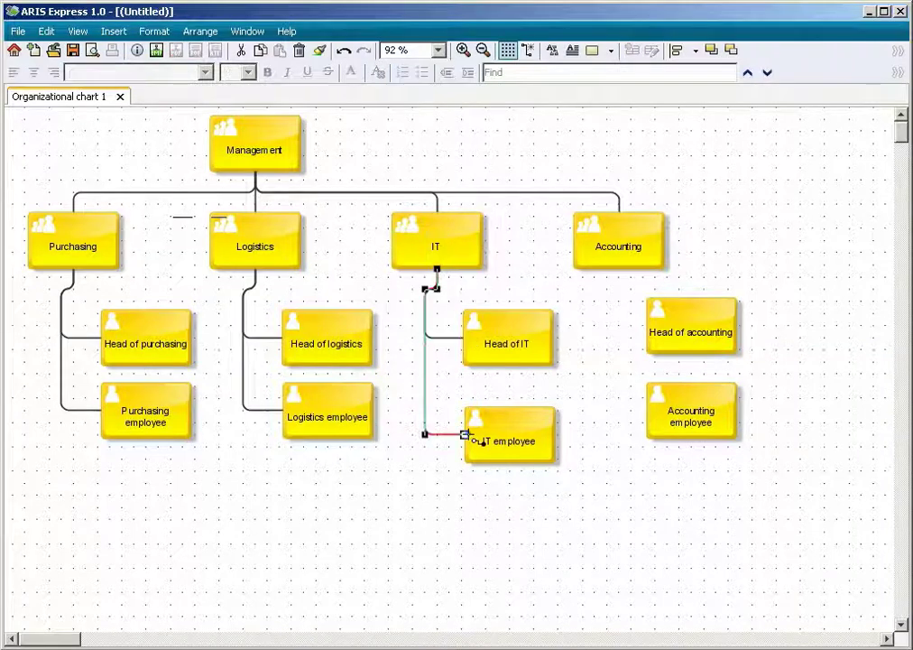
{"action": "left_click", "coordinate": [452, 465]}
{"action": "left_click", "coordinate": [630, 235]}
{"action": "left_click_drag", "start_coordinate": [566, 298], "coordinate": [650, 413]}
{"action": "left_click", "coordinate": [638, 446]}
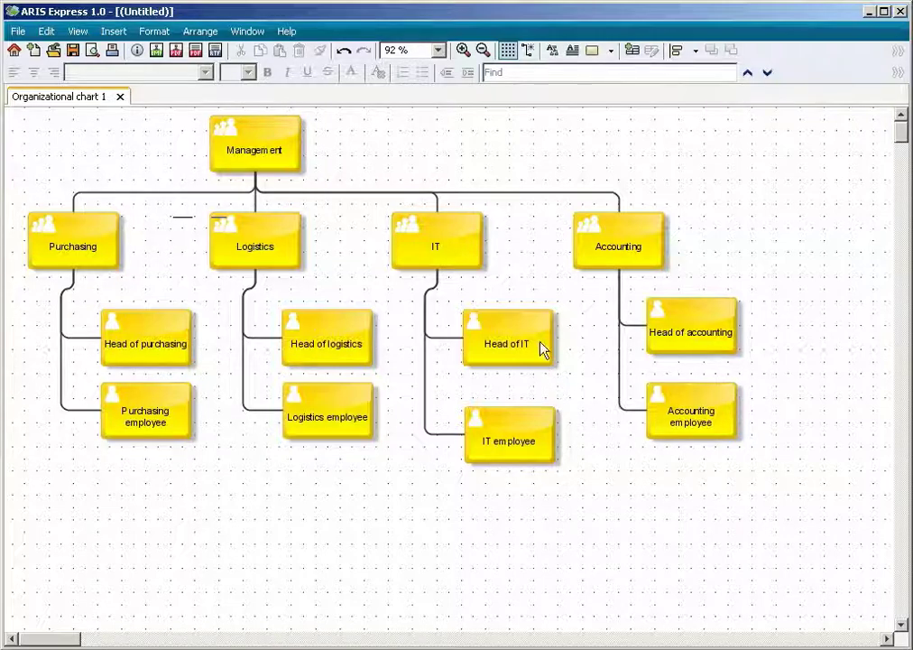
Select the whole chart and apply Align connection to straighten every connection line.
{"action": "right_click", "coordinate": [536, 284]}
{"action": "left_click", "coordinate": [833, 367]}
{"action": "right_click", "coordinate": [463, 252]}
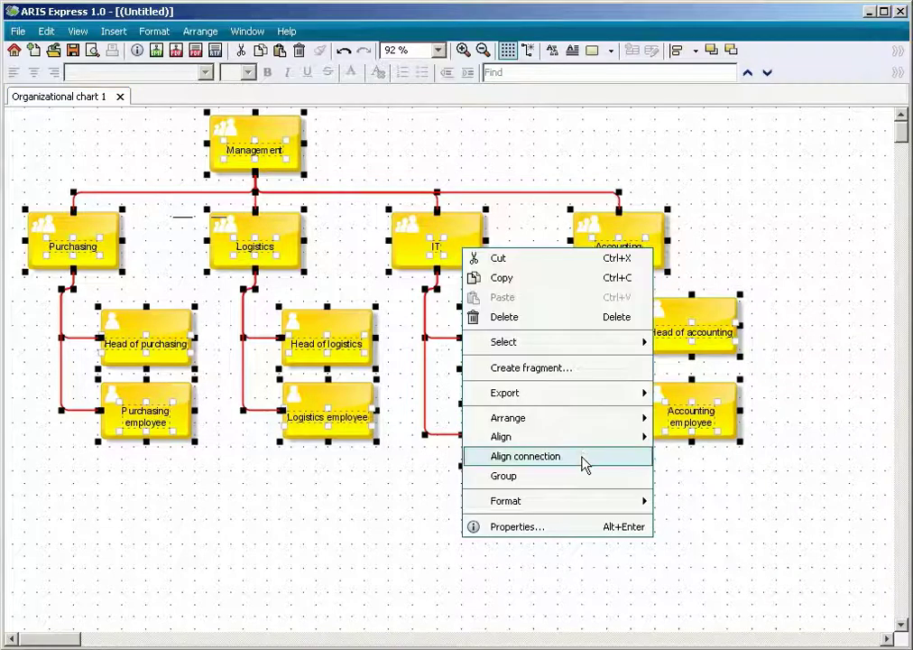
{"action": "left_click", "coordinate": [585, 465]}
{"action": "left_click", "coordinate": [620, 503]}
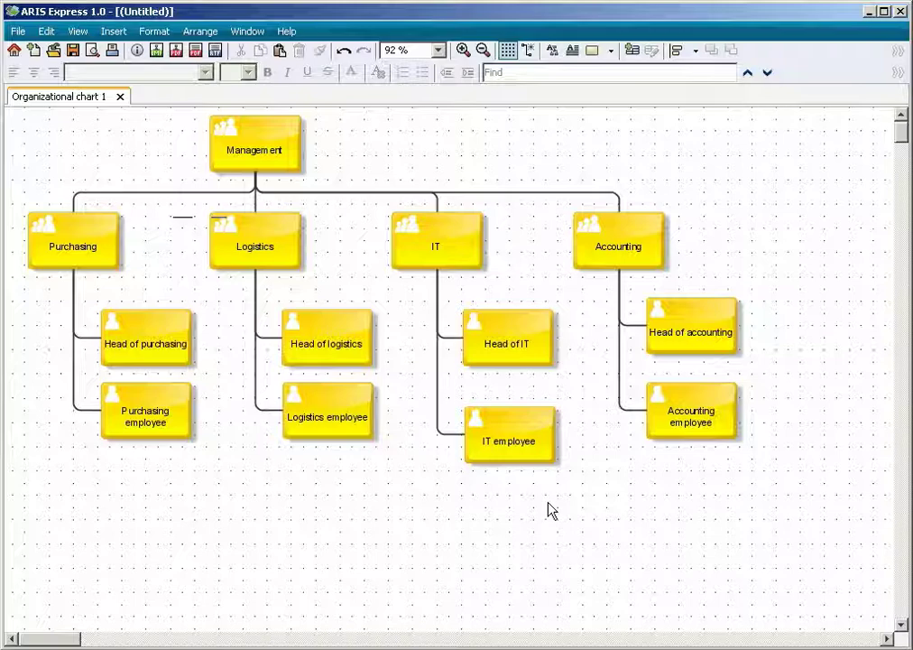
{"action": "left_click_drag", "start_coordinate": [45, 297], "coordinate": [783, 379]}
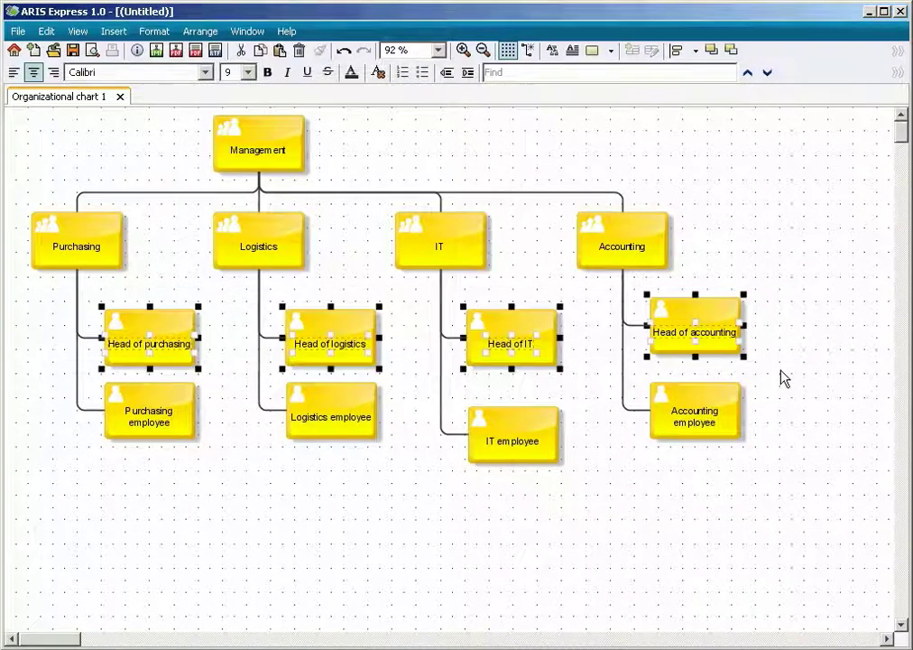
Align the four head roles by their bottom edges and the four employee roles by their top edges.
{"action": "left_click", "coordinate": [693, 51]}
{"action": "left_click", "coordinate": [790, 131]}
{"action": "mouse_move", "coordinate": [53, 382]}
{"action": "left_mouse_down"}
{"action": "mouse_move", "coordinate": [531, 471]}
{"action": "mouse_move", "coordinate": [765, 489]}
{"action": "left_mouse_up"}
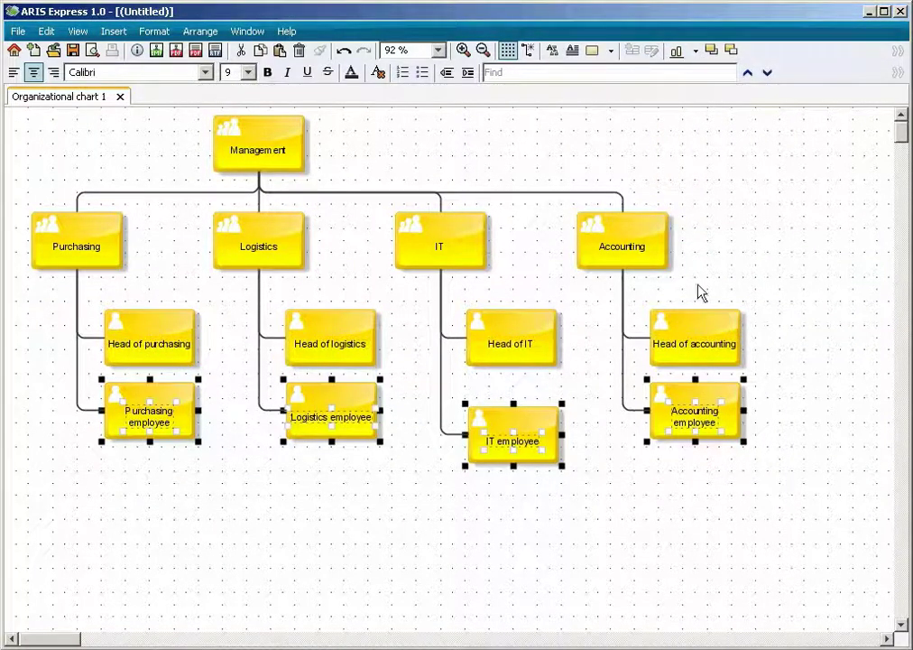
{"action": "left_click", "coordinate": [693, 52]}
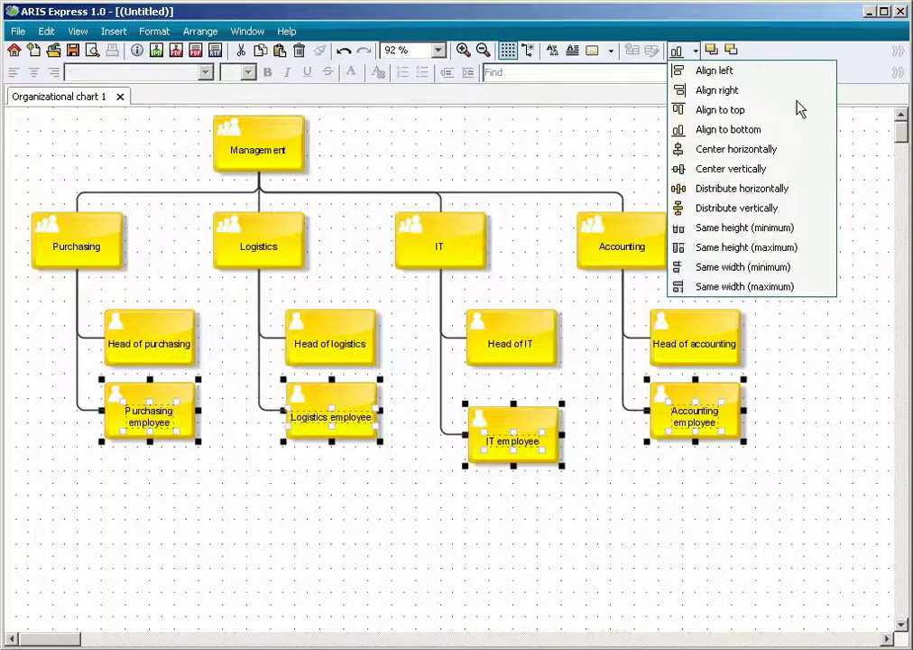
{"action": "left_click", "coordinate": [796, 110]}
Nudge Management slightly left so its line drops straight, and hide the background grid.
{"action": "left_click", "coordinate": [327, 131]}
{"action": "left_click", "coordinate": [274, 139]}
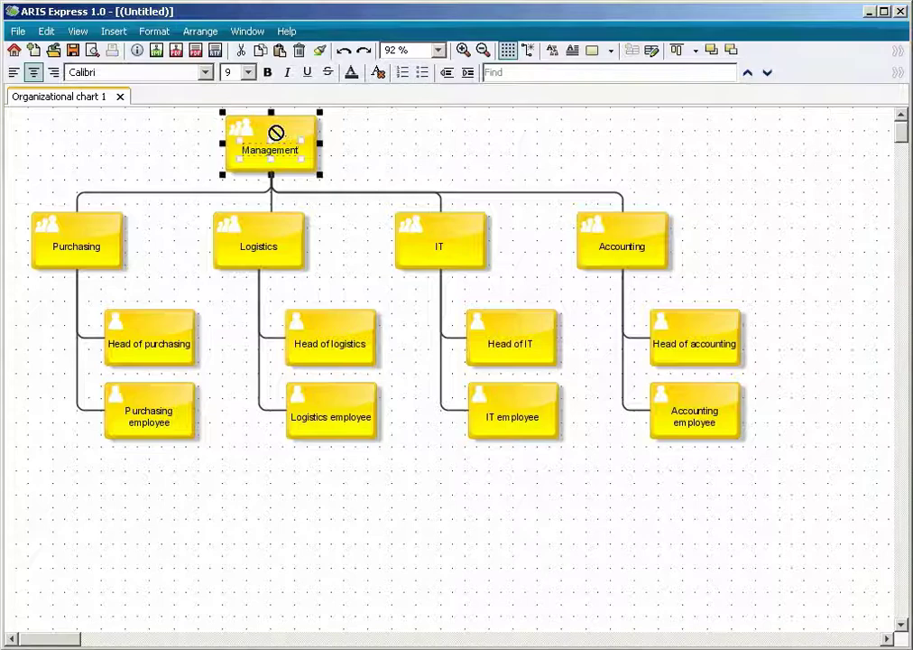
{"action": "left_click_drag", "start_coordinate": [276, 133], "coordinate": [265, 132]}
{"action": "left_click", "coordinate": [271, 214]}
{"action": "left_click", "coordinate": [383, 210]}
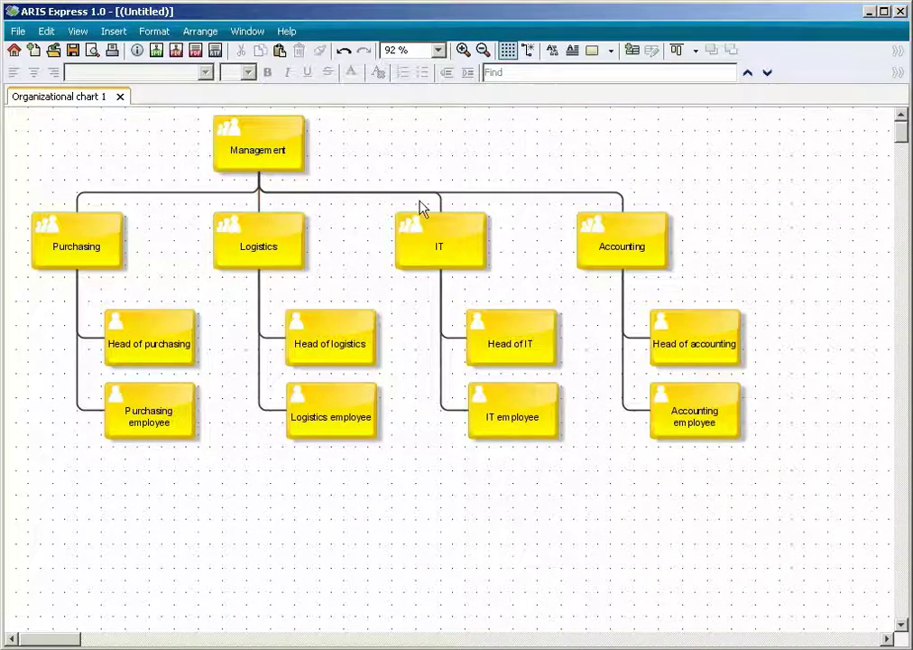
{"action": "left_click", "coordinate": [511, 55]}
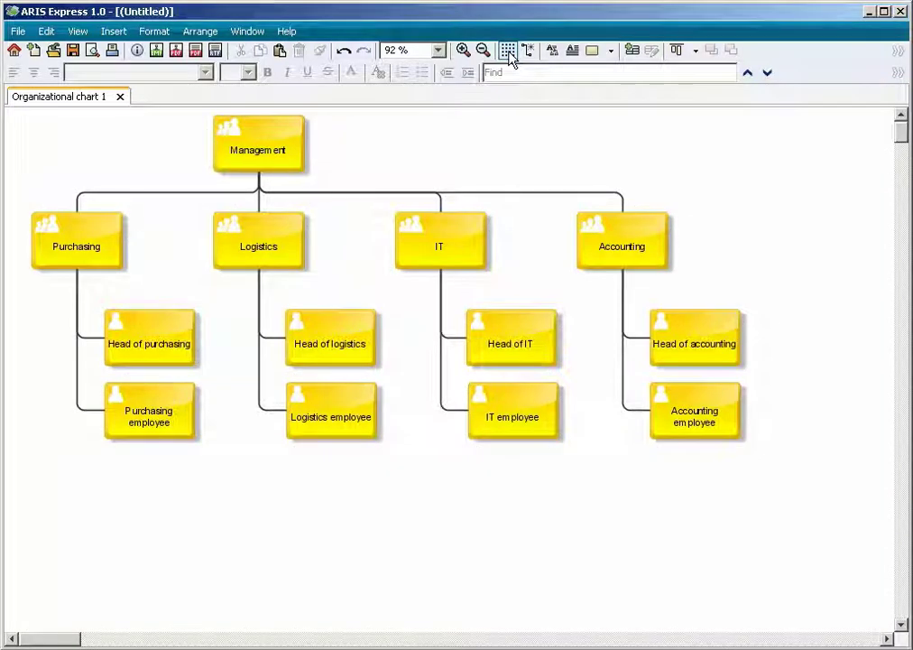